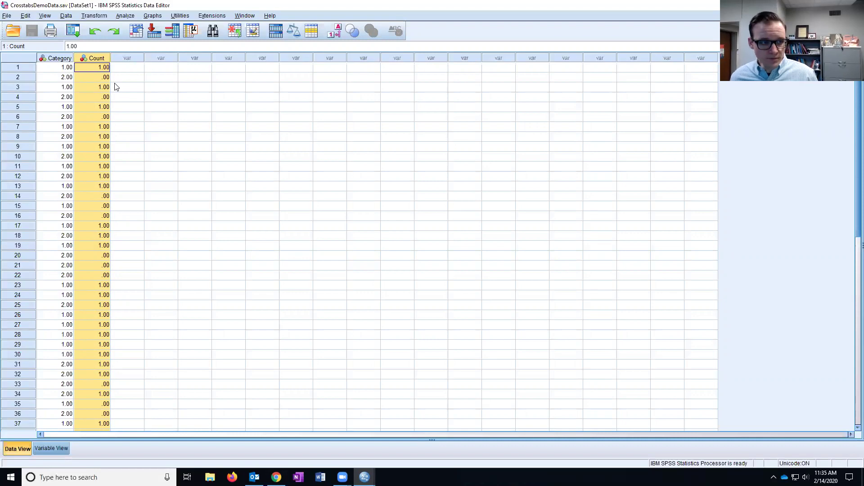
pyautogui.click(125, 16)
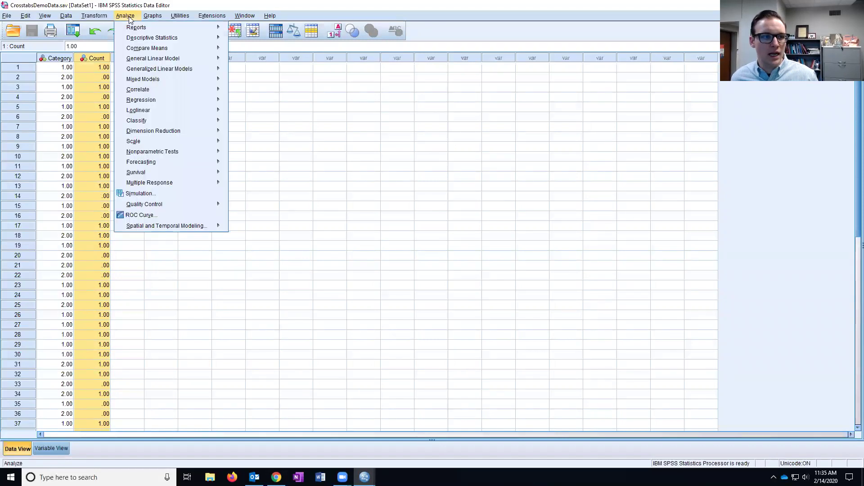
pyautogui.moveTo(128, 41)
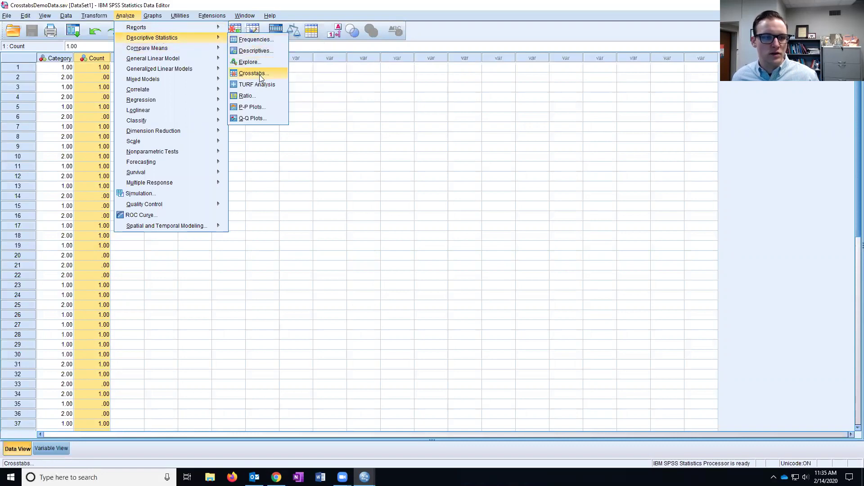
pyautogui.click(320, 87)
pyautogui.click(230, 176)
# Run a Crosstabs analysis with Category as the row variable and Count as the column variable
pyautogui.click(125, 18)
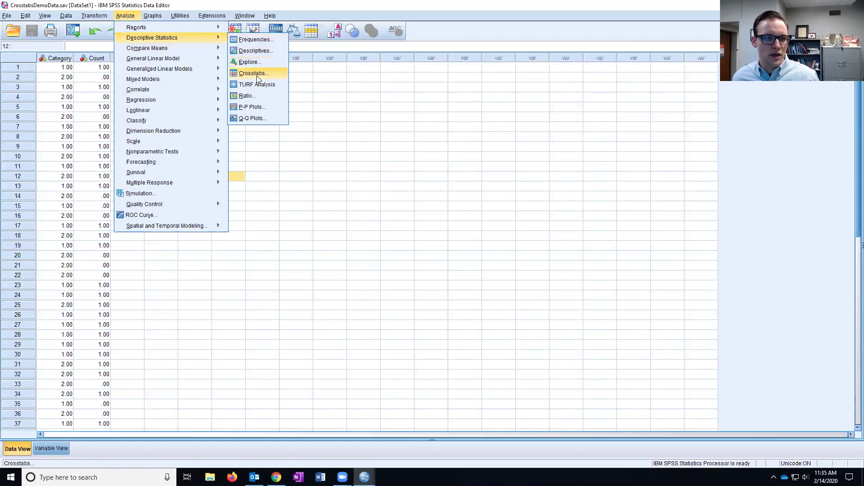
pyautogui.click(255, 73)
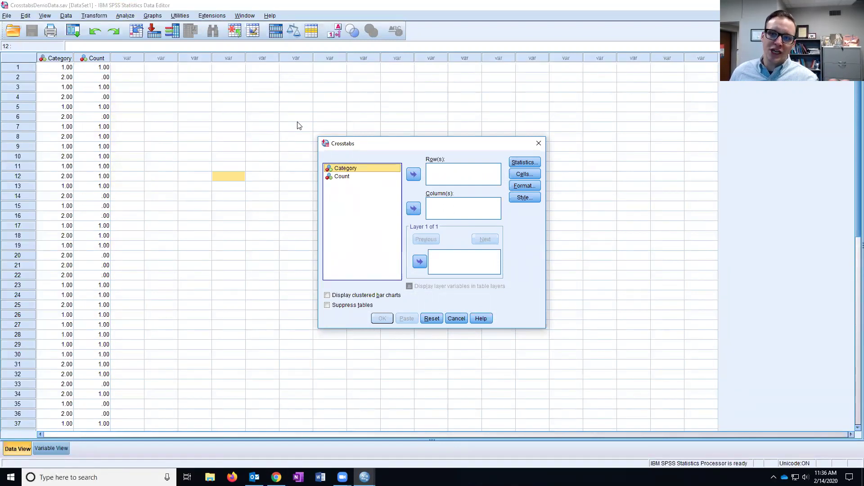
pyautogui.click(411, 175)
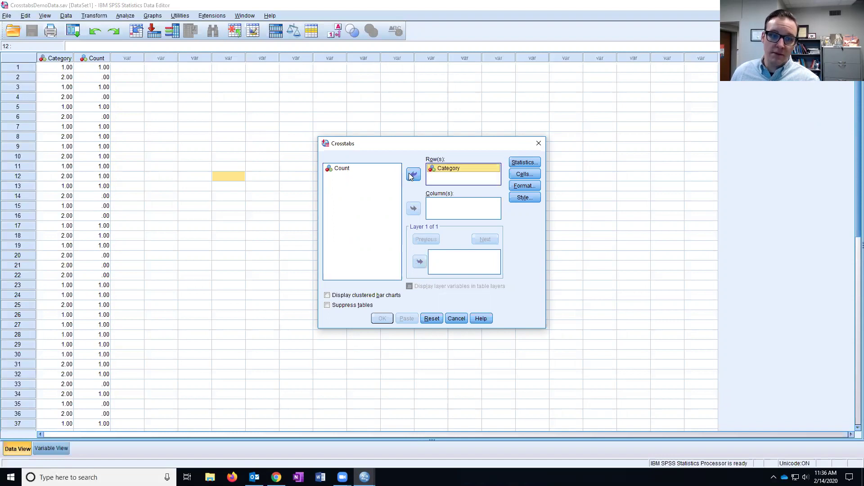
pyautogui.click(345, 169)
pyautogui.click(411, 209)
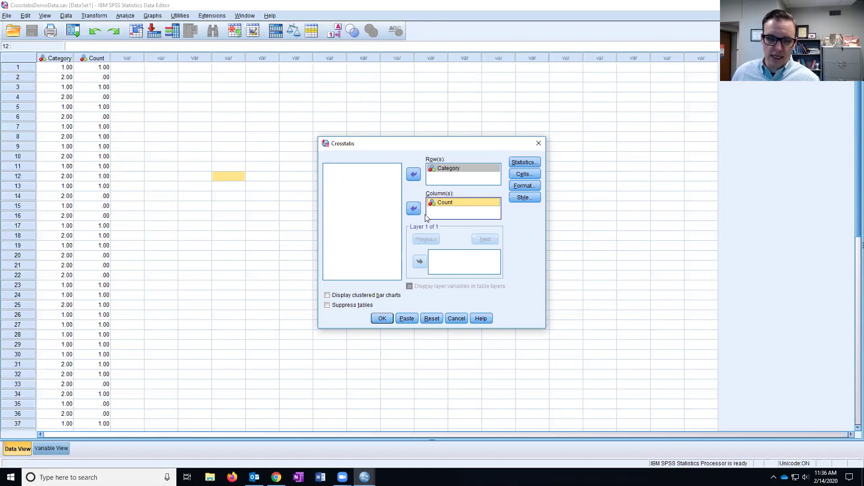
pyautogui.click(382, 319)
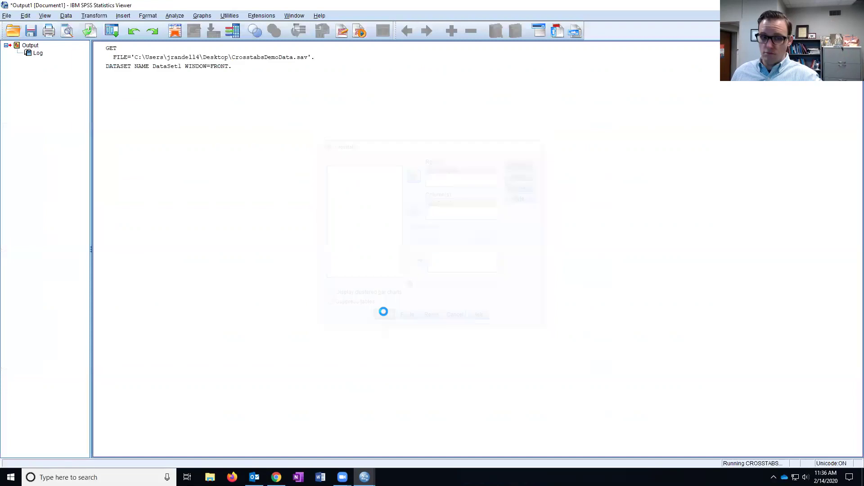
# Examine the cell counts and the row and column totals in the Category * Count crosstabulation
pyautogui.click(241, 300)
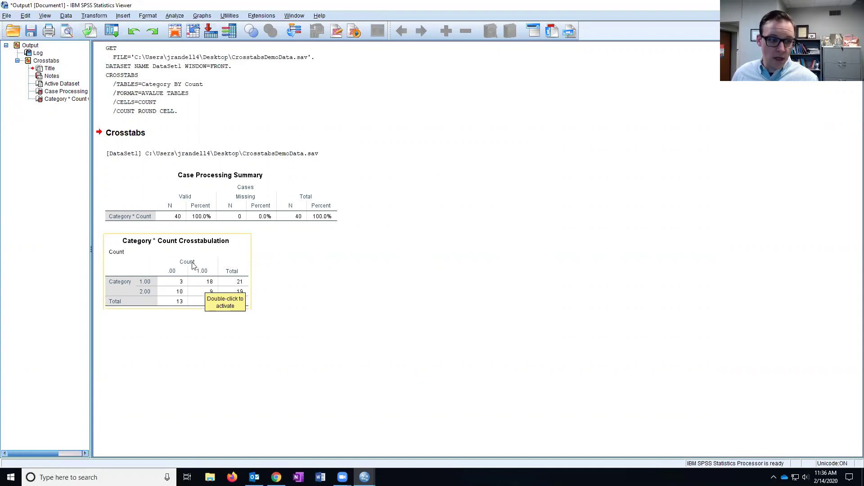
pyautogui.click(539, 309)
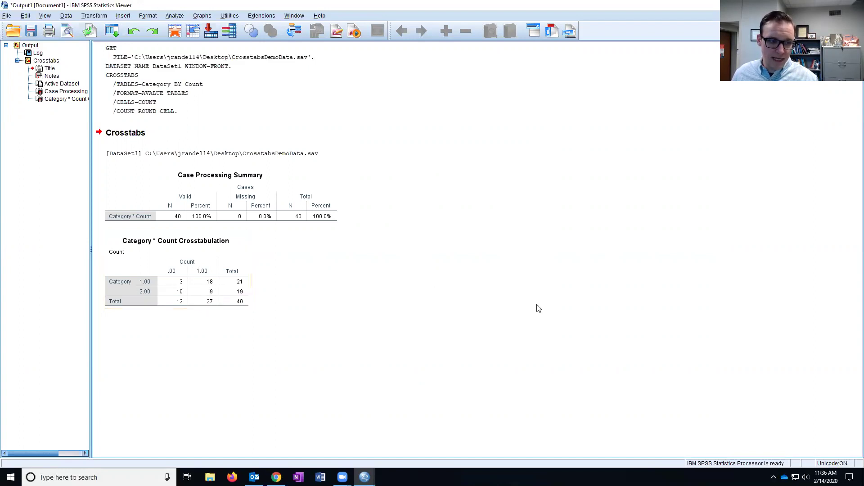
pyautogui.click(152, 306)
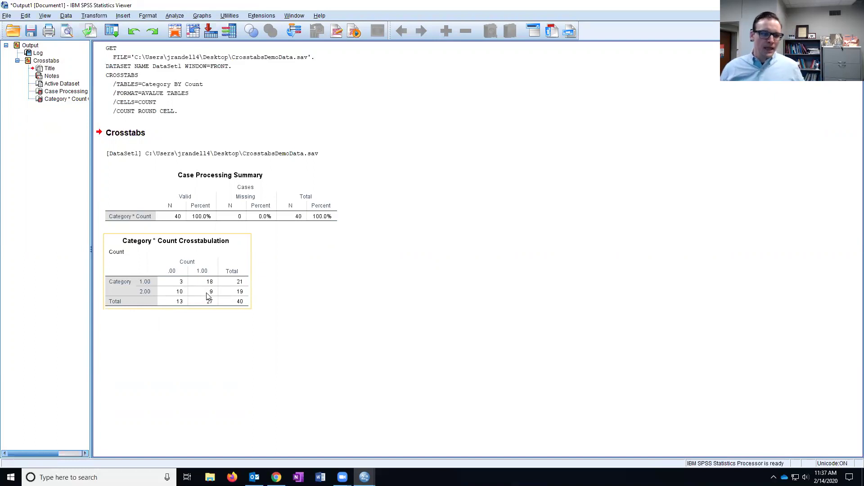
pyautogui.click(396, 272)
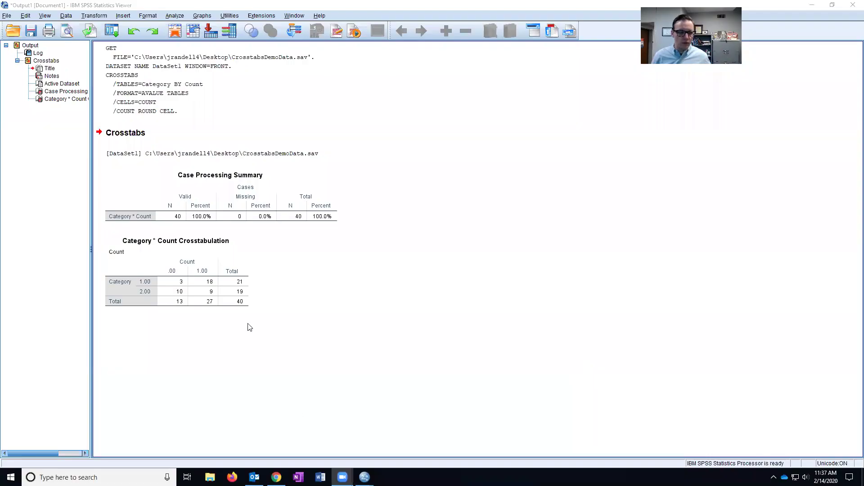
pyautogui.click(221, 291)
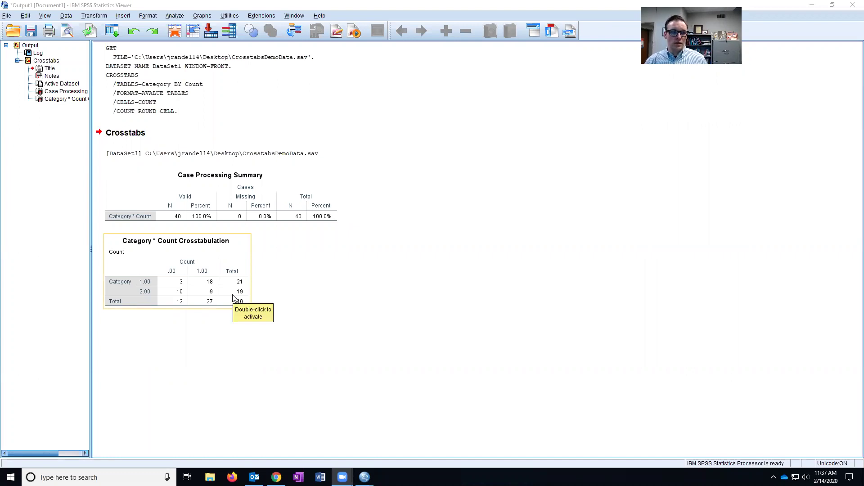
pyautogui.click(344, 318)
pyautogui.click(220, 279)
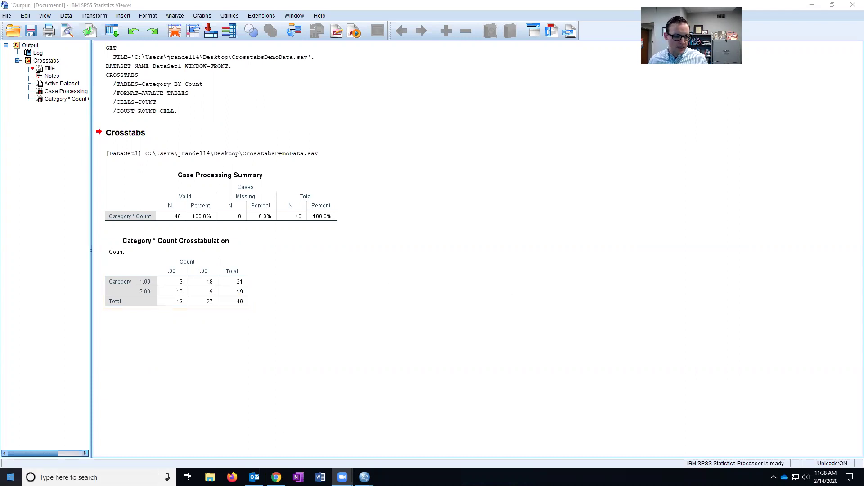
# Open the Windows Calculator alongside the crosstab output
pyautogui.click(11, 477)
pyautogui.write('ca')
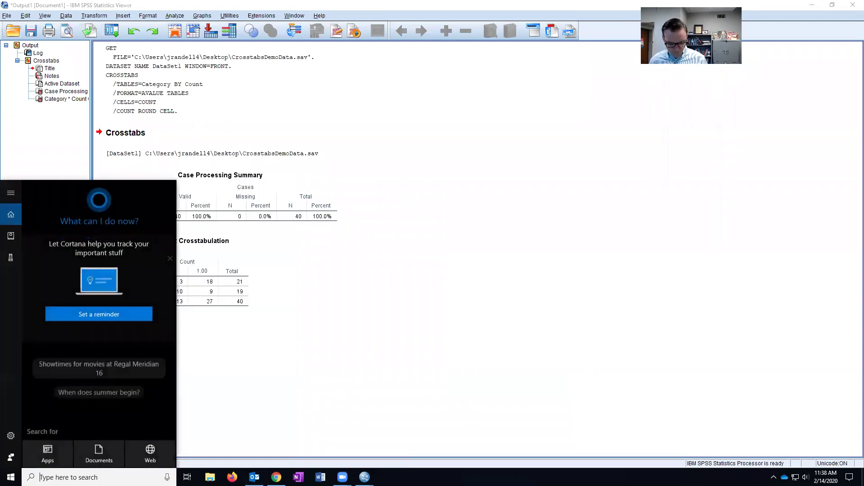
pyautogui.click(56, 227)
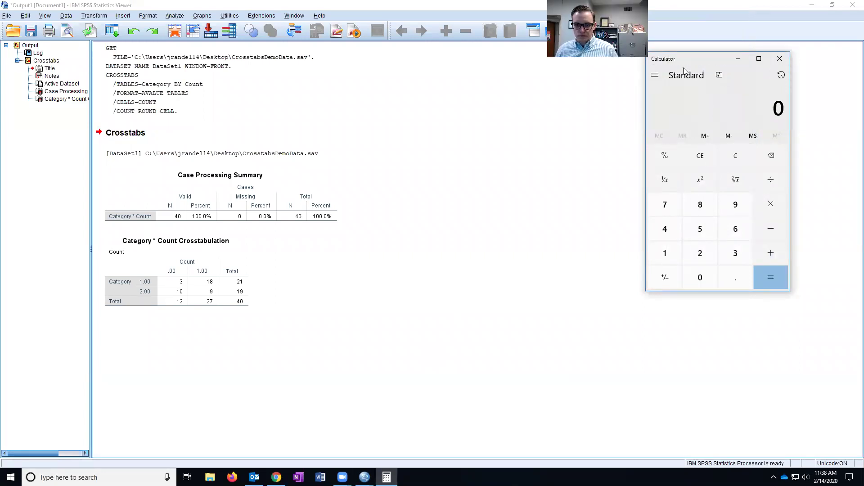
# Calculate the row percentage for Category 1.00 with Count 1.00 as 18 ÷ 21 × 100
pyautogui.click(664, 253)
pyautogui.click(700, 204)
pyautogui.click(771, 180)
pyautogui.click(699, 253)
pyautogui.click(664, 253)
pyautogui.click(773, 278)
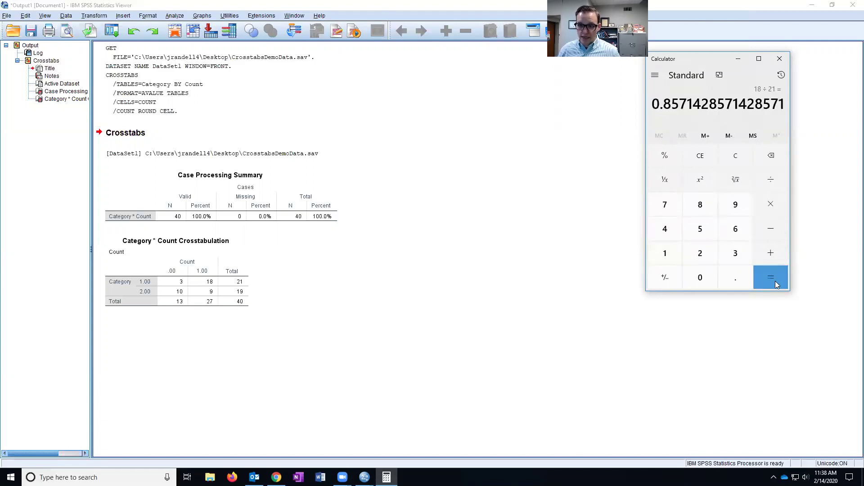
pyautogui.write('*100')
pyautogui.click(775, 280)
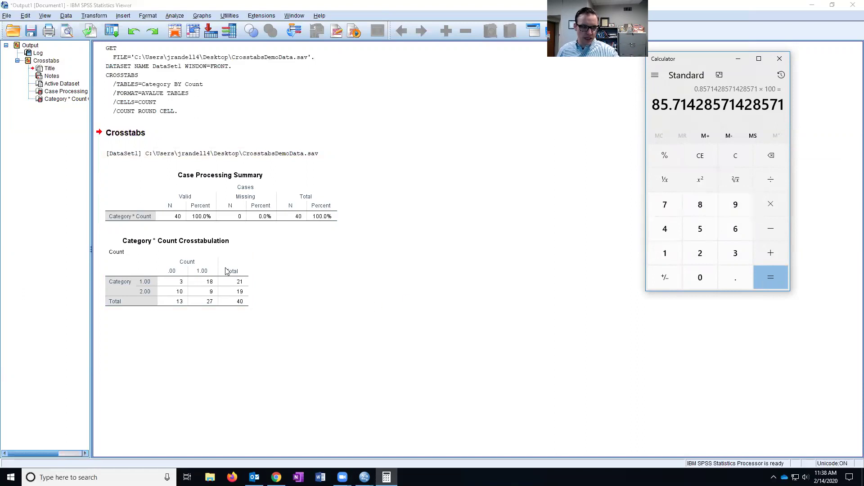
# Calculate the row percentage for Category 2.00 with Count 1.00 as 9 ÷ 19 × 100
pyautogui.click(734, 205)
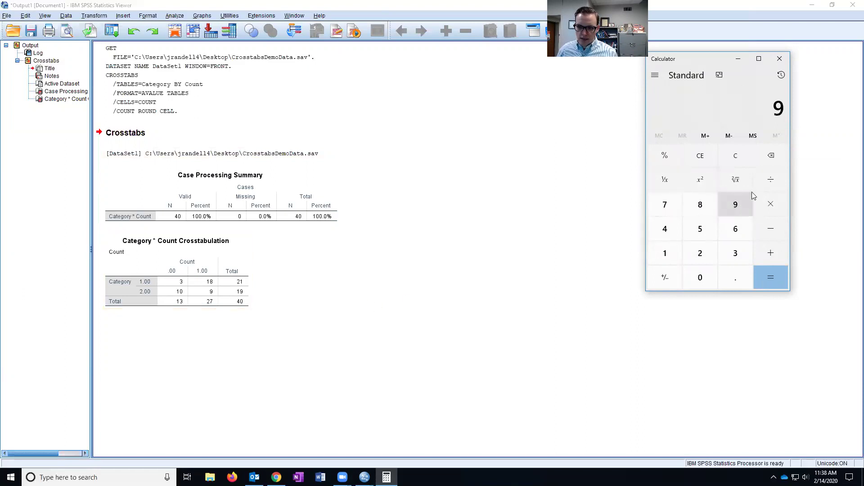
pyautogui.press('/')
pyautogui.click(664, 251)
pyautogui.click(731, 206)
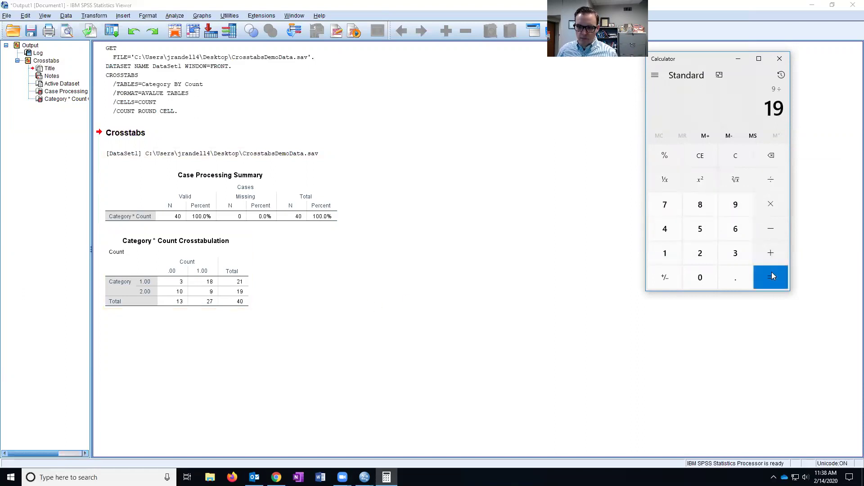
pyautogui.click(771, 272)
pyautogui.click(780, 206)
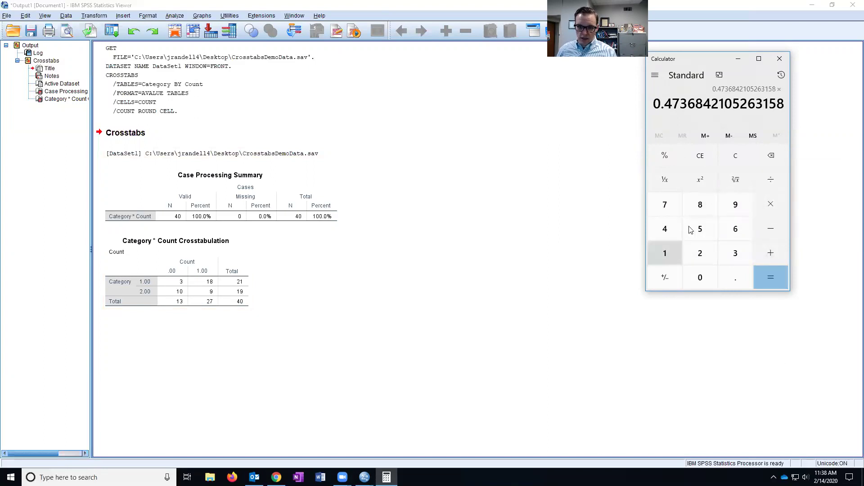
pyautogui.click(664, 253)
pyautogui.click(697, 278)
pyautogui.click(697, 277)
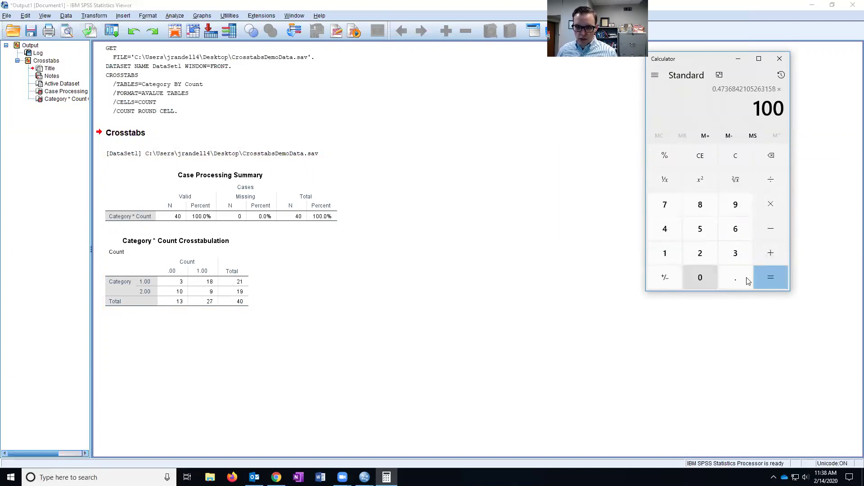
pyautogui.press('Return')
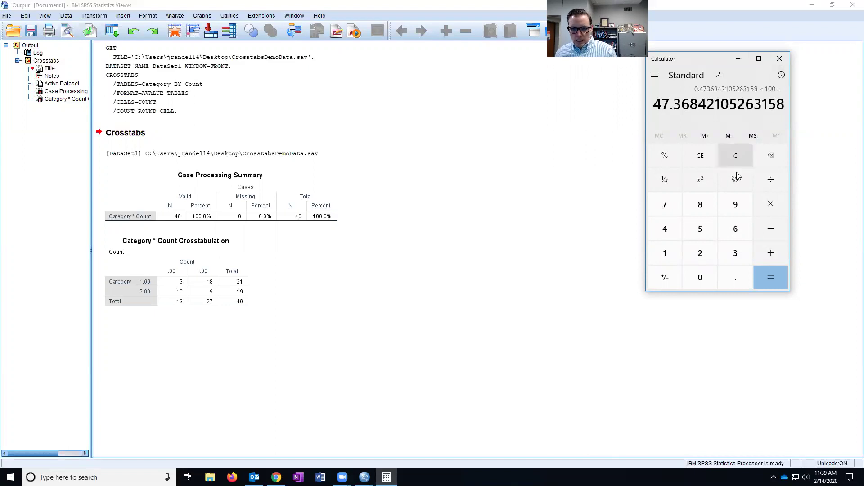
# Clear the calculator and compute the column percentage for Category 1.00 within Count 1.00 as 18 ÷ 27 × 100
pyautogui.click(743, 156)
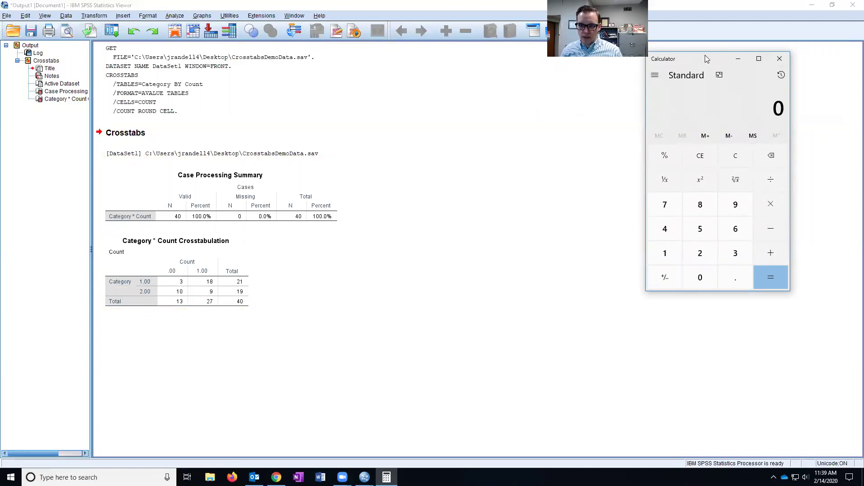
pyautogui.write('18/27')
pyautogui.press('Return')
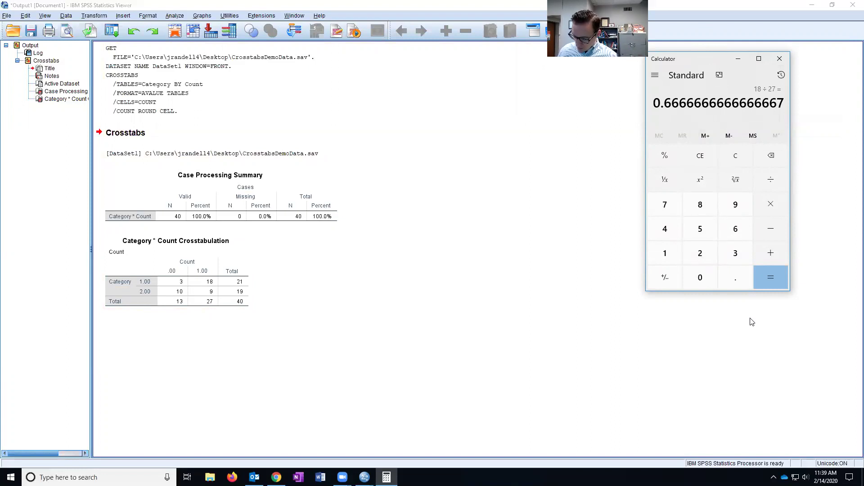
pyautogui.write('*100')
pyautogui.press('Return')
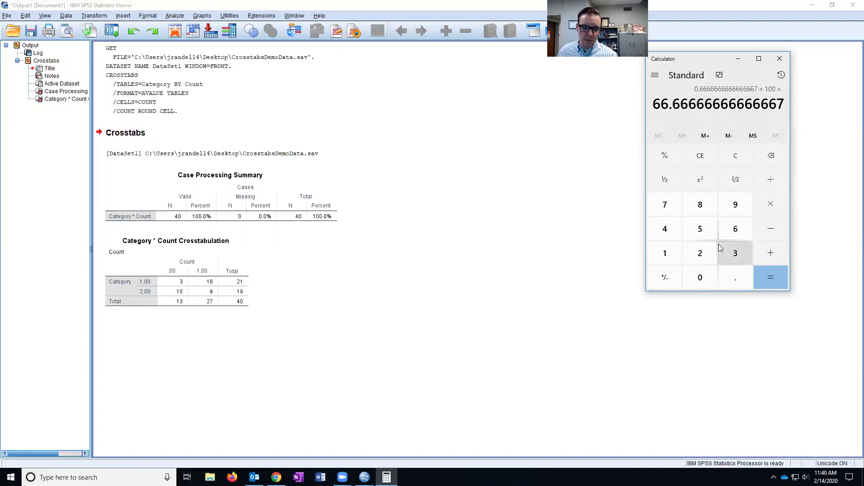
# Calculate the column percentage for Category 2.00 within Count 1.00 as 9 ÷ 27 × 100
pyautogui.click(735, 205)
pyautogui.click(770, 179)
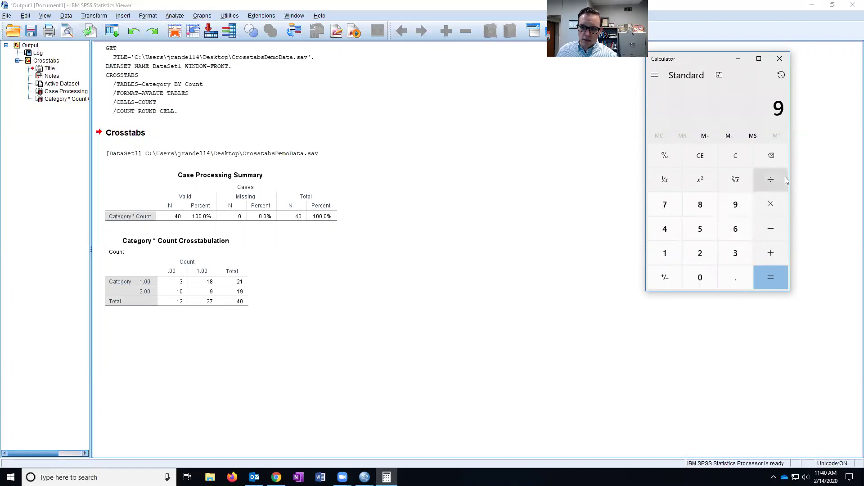
pyautogui.click(706, 253)
pyautogui.click(664, 205)
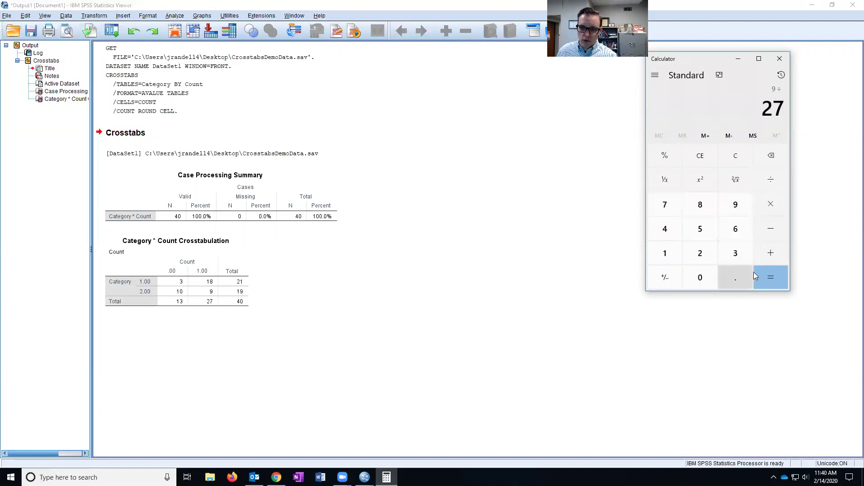
pyautogui.click(774, 277)
pyautogui.press('*')
pyautogui.write('100')
pyautogui.press('Return')
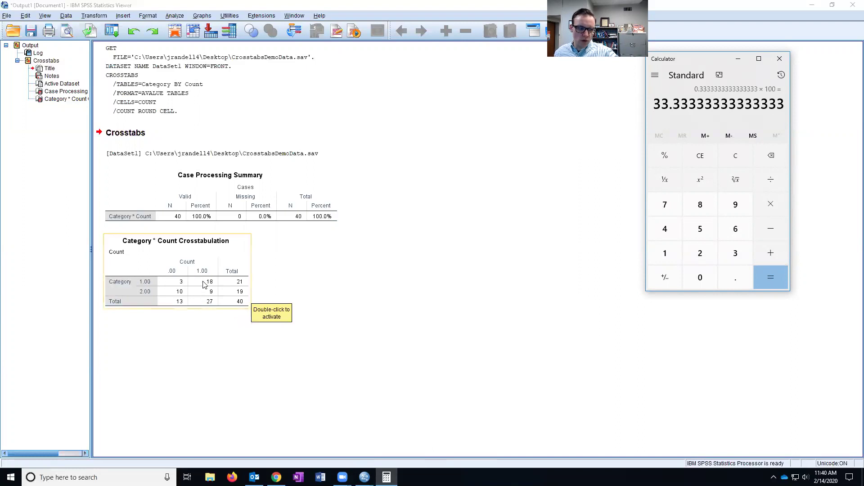
# Calculate the percentage of the overall total for Category 1.00 with Count 1.00 as 18 ÷ 40 × 100
pyautogui.click(696, 59)
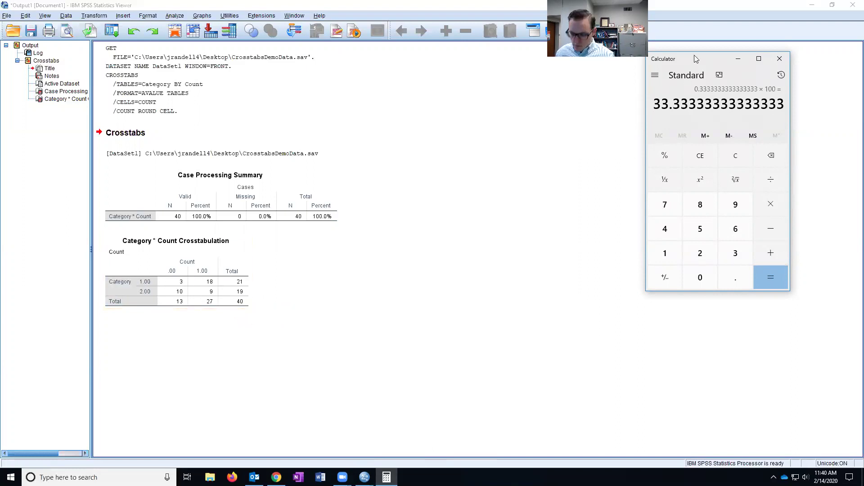
pyautogui.write('18/40')
pyautogui.press('Return')
pyautogui.write('*100')
pyautogui.press('Return')
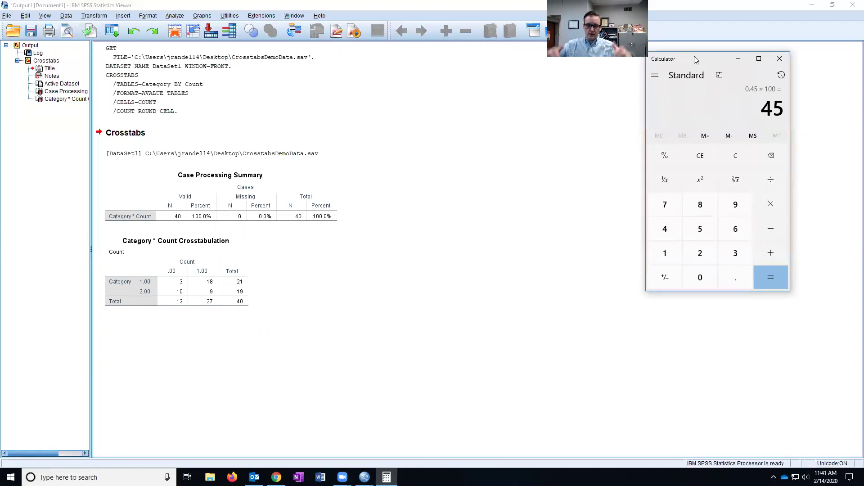
# Calculate the percentage of the overall total for Category 2.00 with Count 1.00 as 9 ÷ 40 × 100
pyautogui.click(737, 211)
pyautogui.click(764, 182)
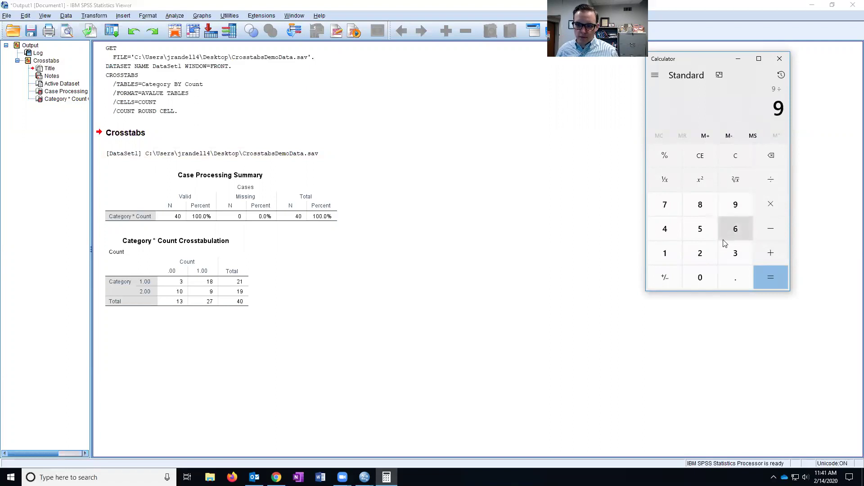
pyautogui.click(672, 237)
pyautogui.click(700, 278)
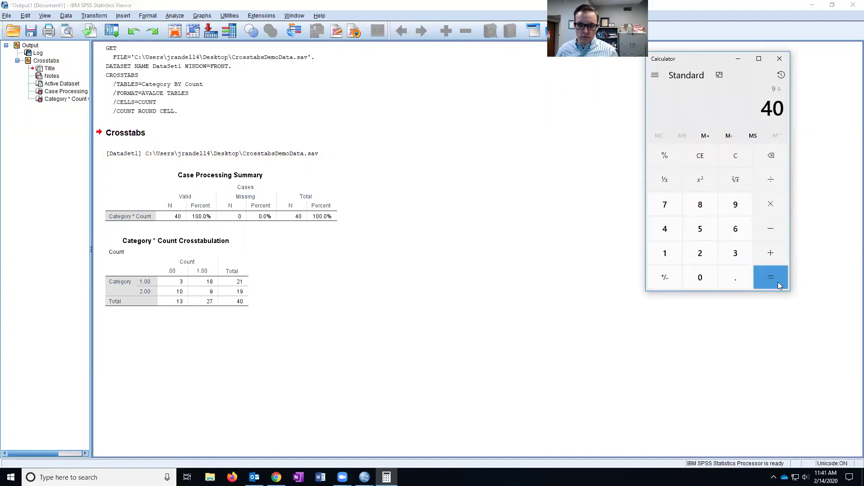
pyautogui.click(777, 282)
pyautogui.click(775, 214)
pyautogui.write('100')
pyautogui.press('Return')
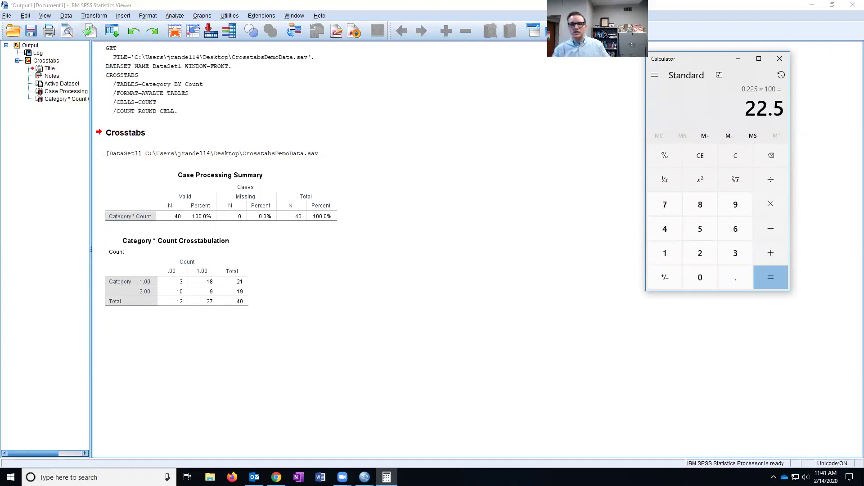